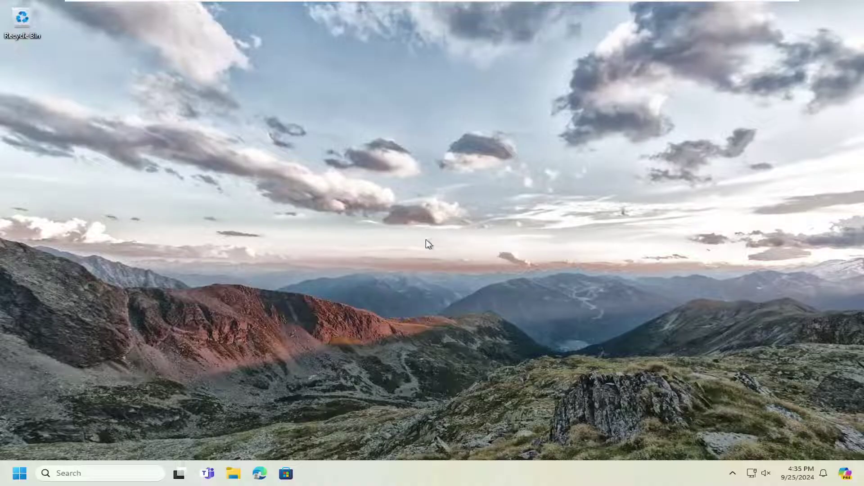
Search Start for 'power plan' and open the Balanced plan's Edit Plan Settings page
click(9, 478)
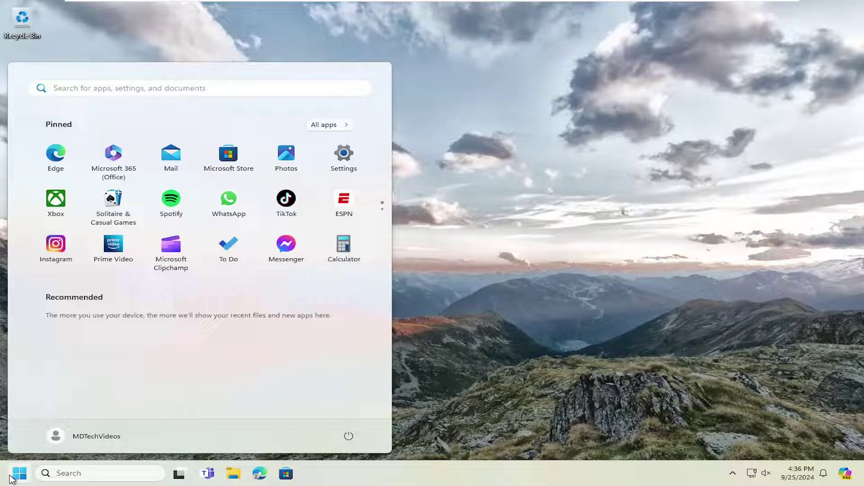
text(power p)
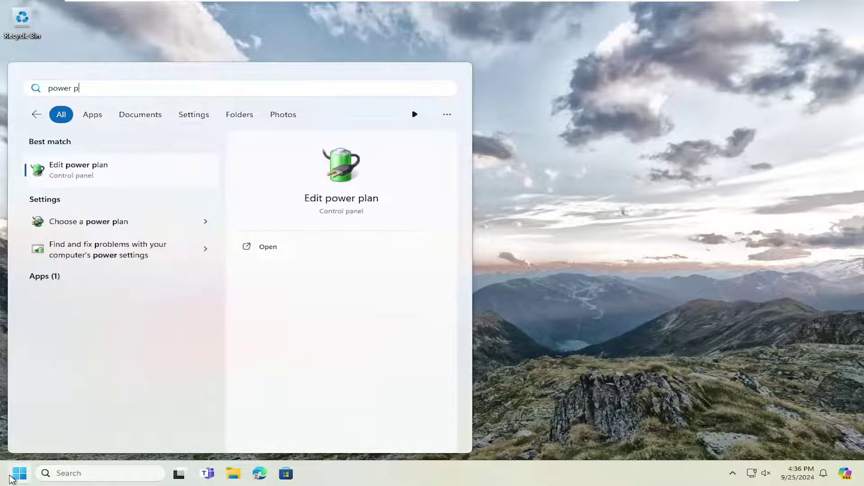
text(lan)
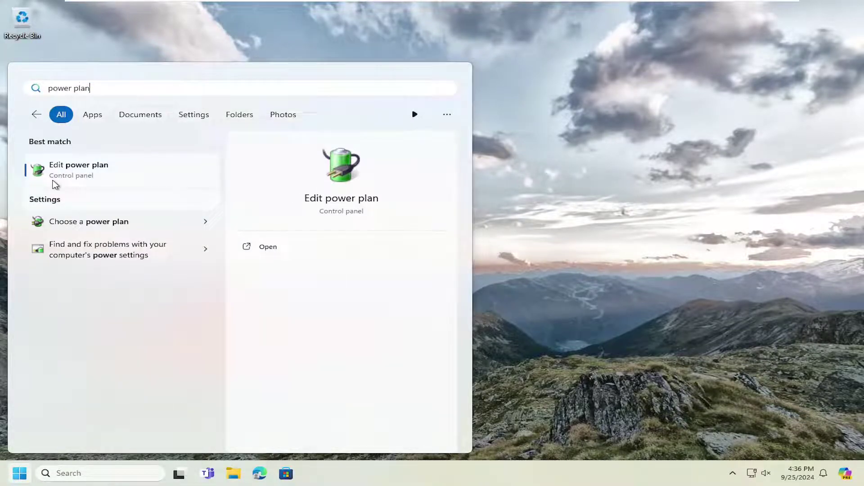
click(68, 172)
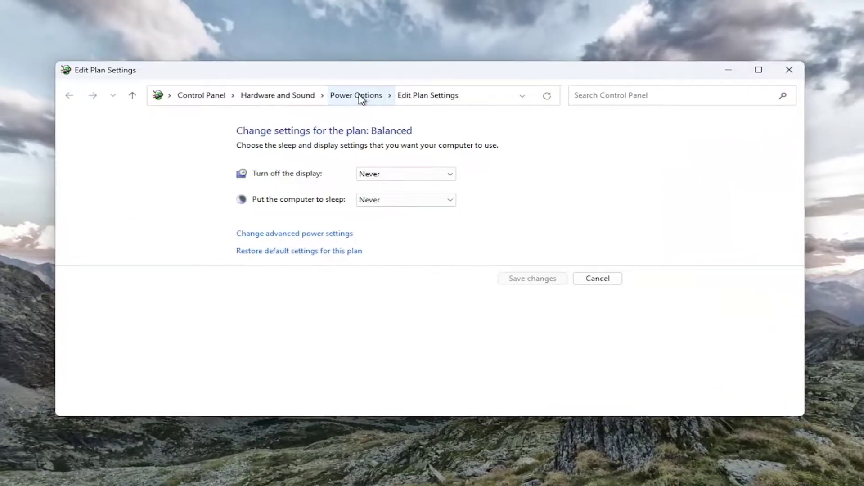
Return to Power Options and choose High performance from the additional plans
click(352, 98)
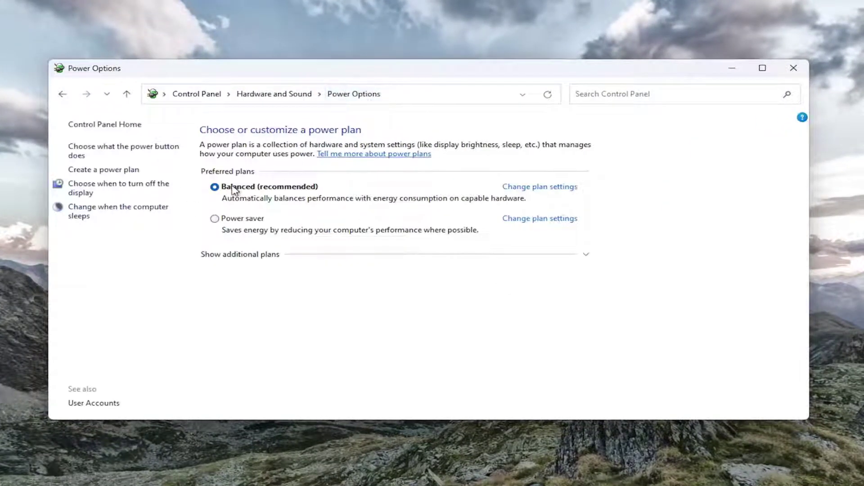
click(236, 257)
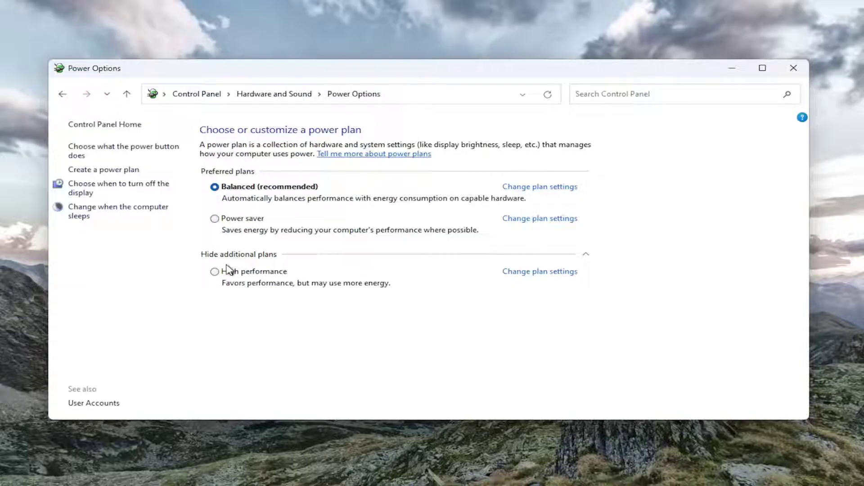
click(214, 272)
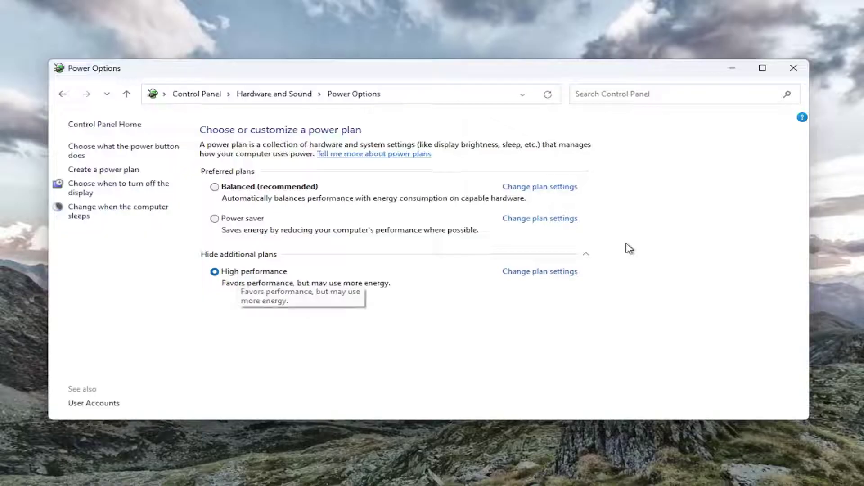
Open High performance's advanced power settings, center the dialog, and expand Wireless Adapter Settings
click(534, 274)
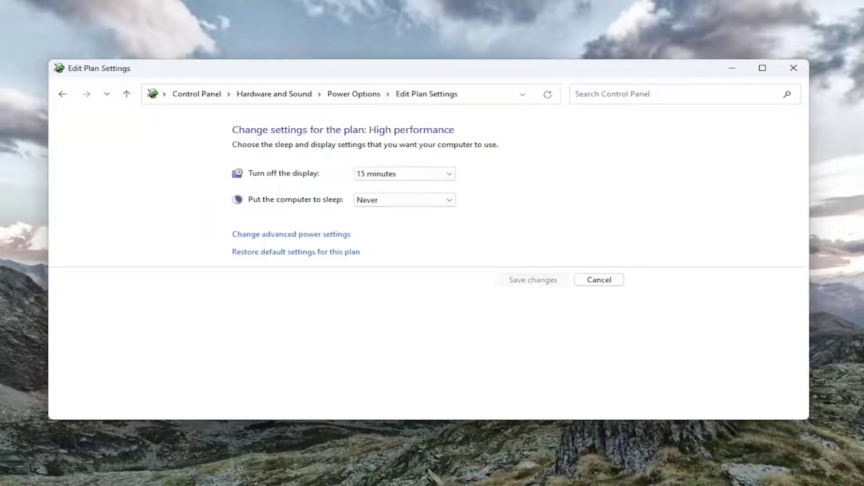
click(309, 236)
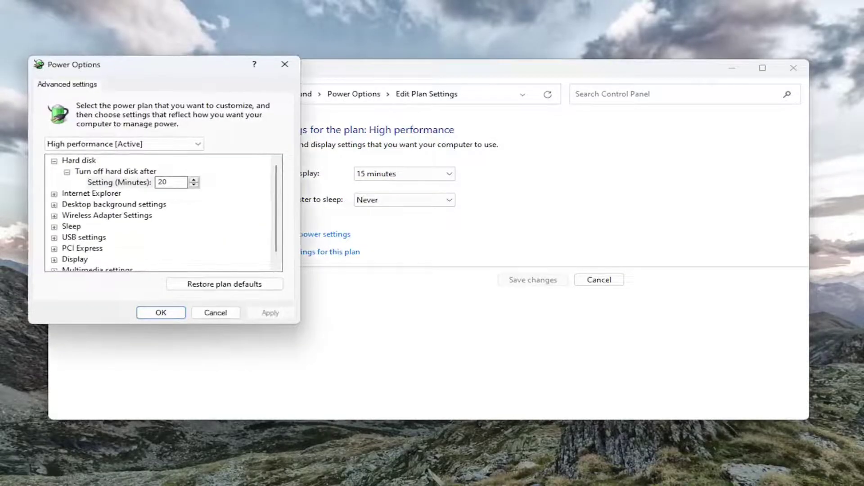
drag(205, 62, 462, 93)
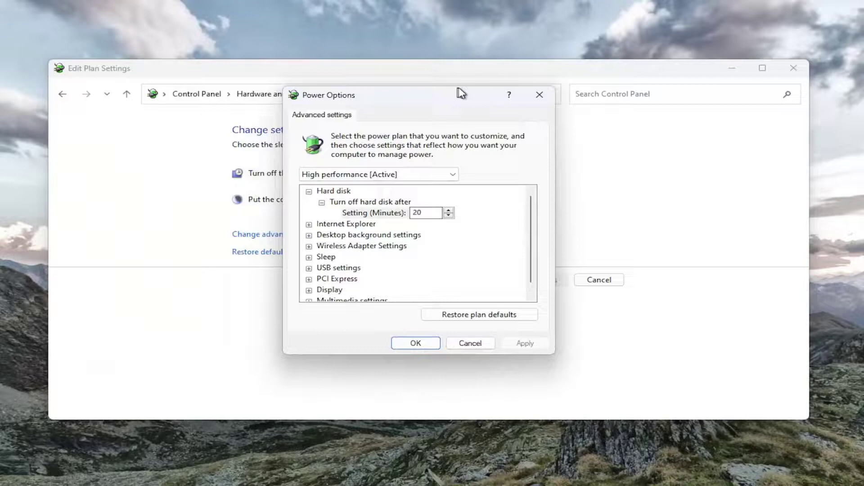
scroll(528, 280, down, 1)
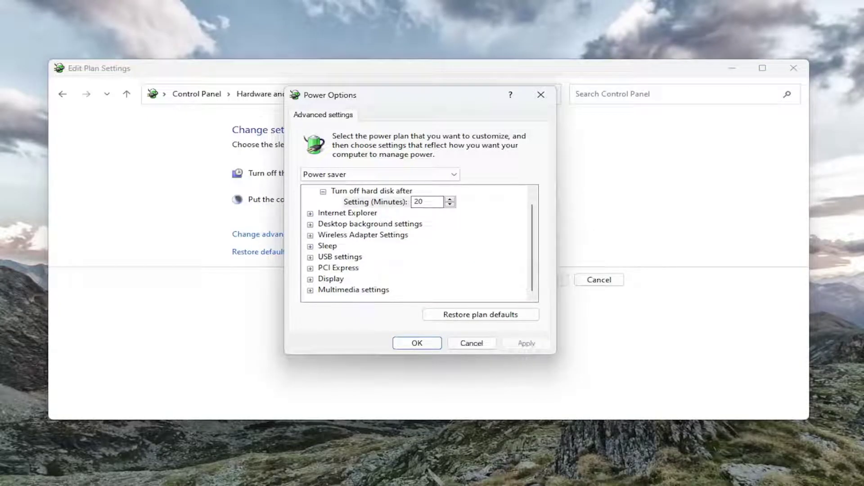
click(311, 236)
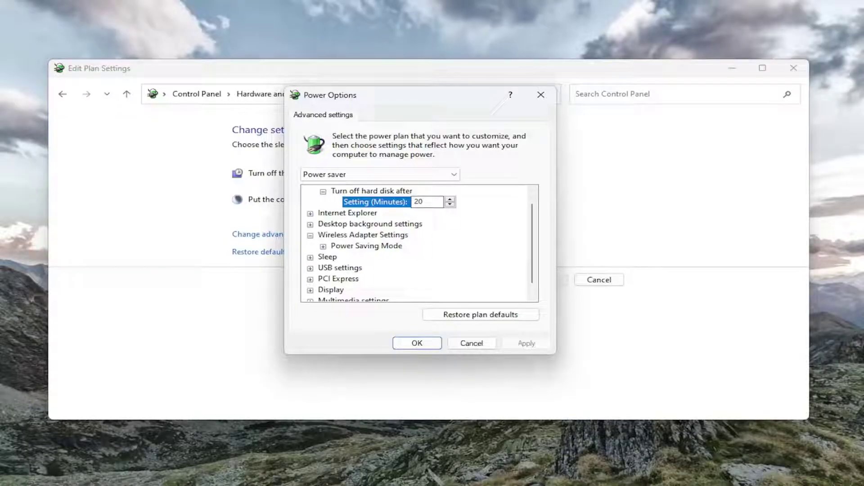
scroll(338, 278, down, 1)
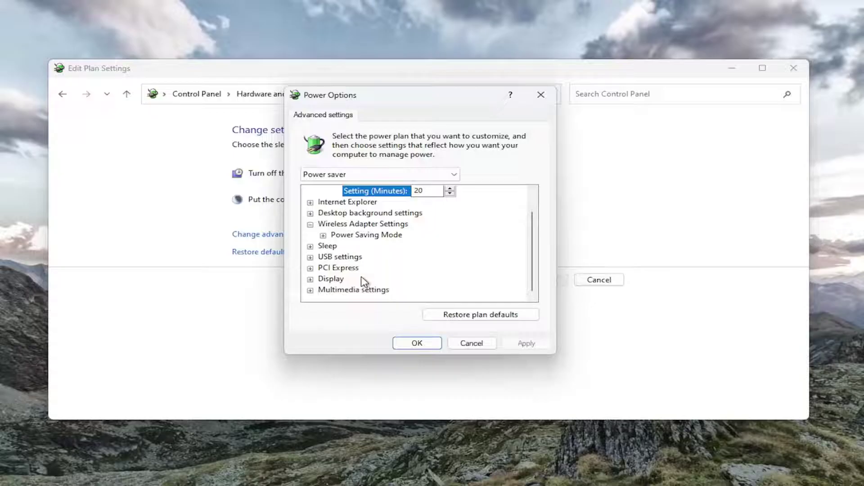
click(311, 292)
Set Multimedia 'When playing video' to Optimize video quality, then apply and close
click(310, 291)
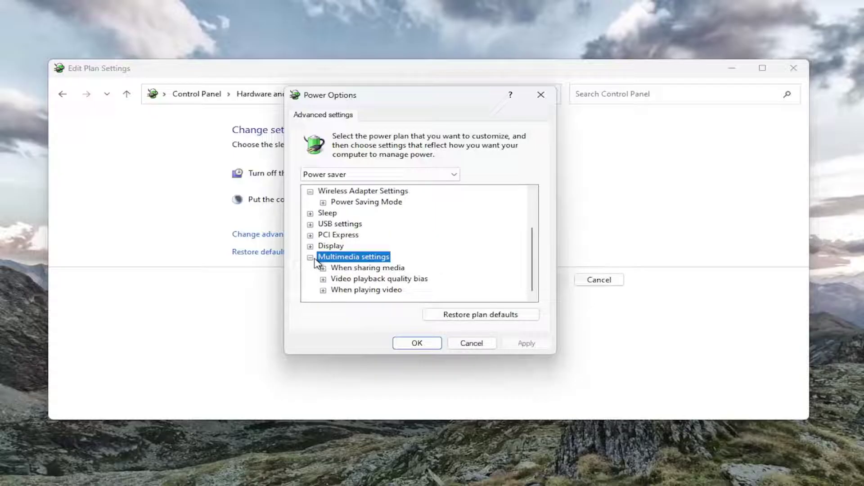
click(324, 291)
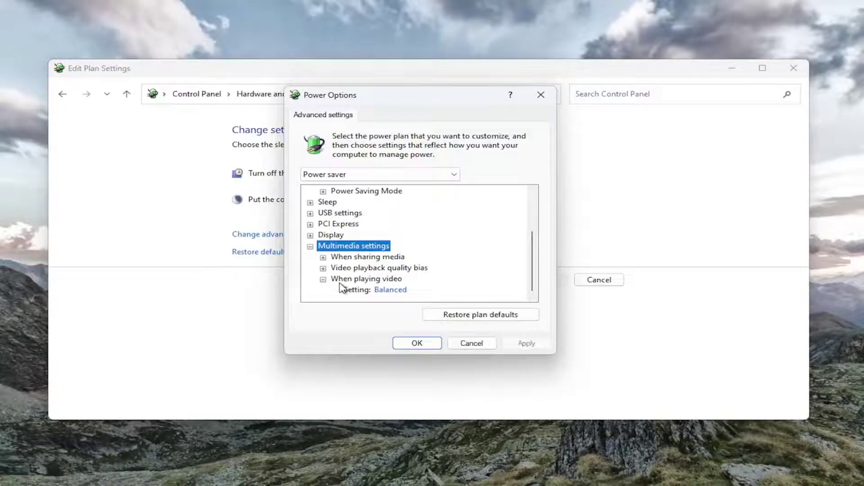
click(392, 290)
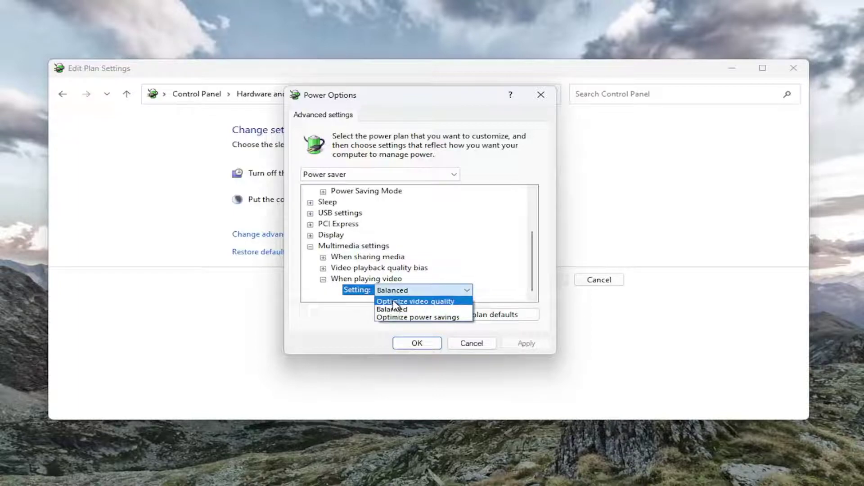
click(395, 301)
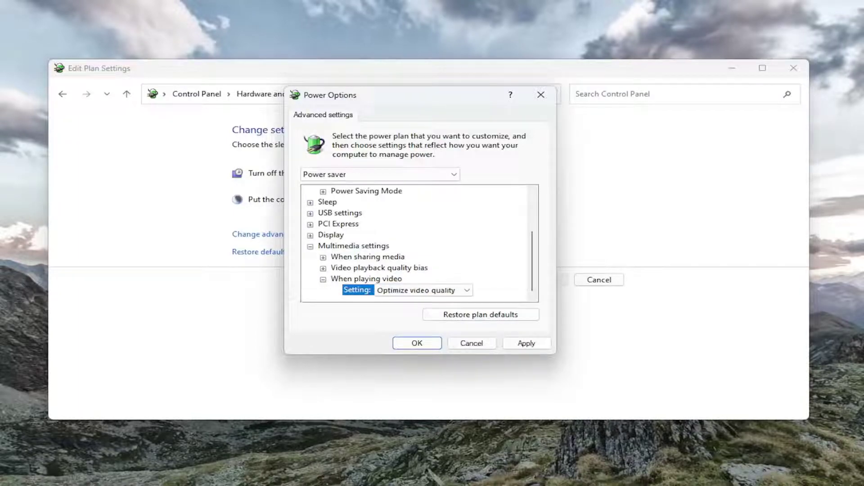
click(526, 343)
click(417, 343)
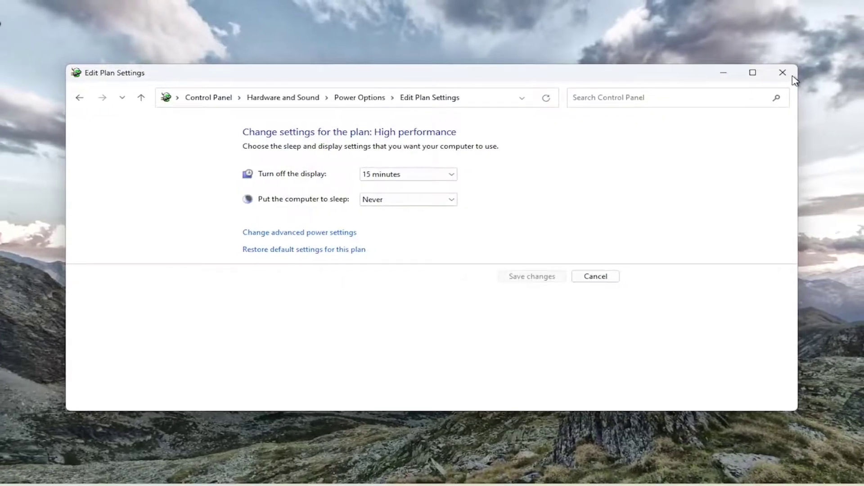
Close the Edit Plan Settings window and bring up the Start quick-link menu
click(773, 77)
right_click(20, 473)
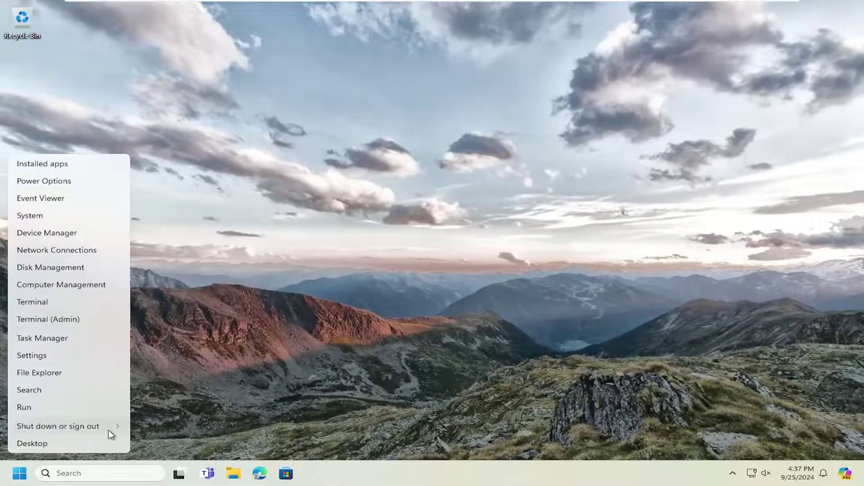